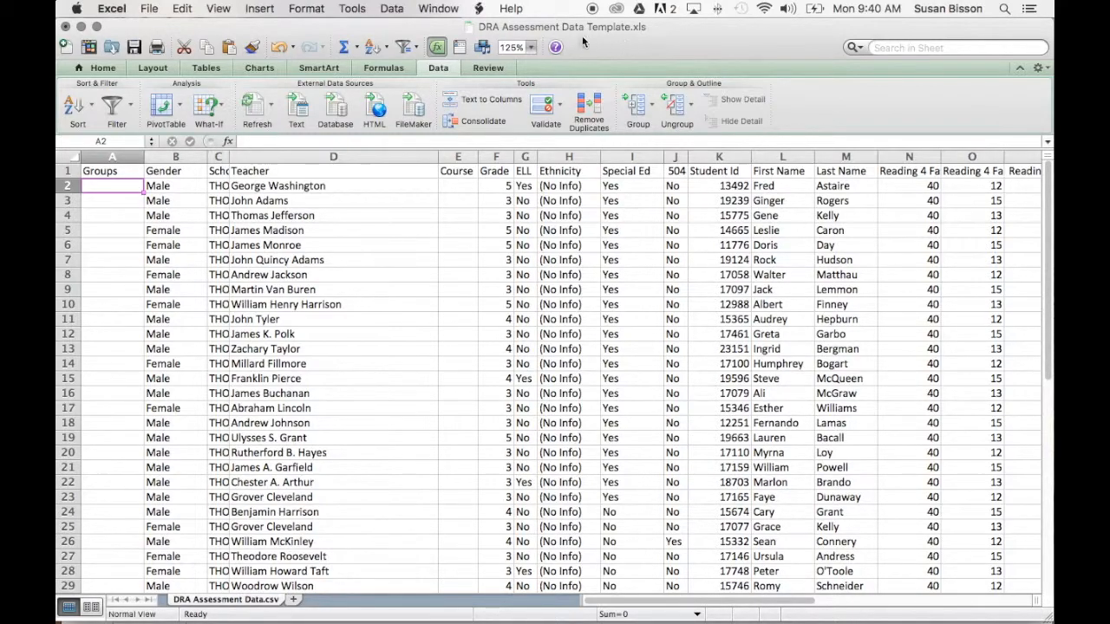
# Auto-fit the School and Teacher columns to the width of their contents.
pyautogui.click(222, 157)
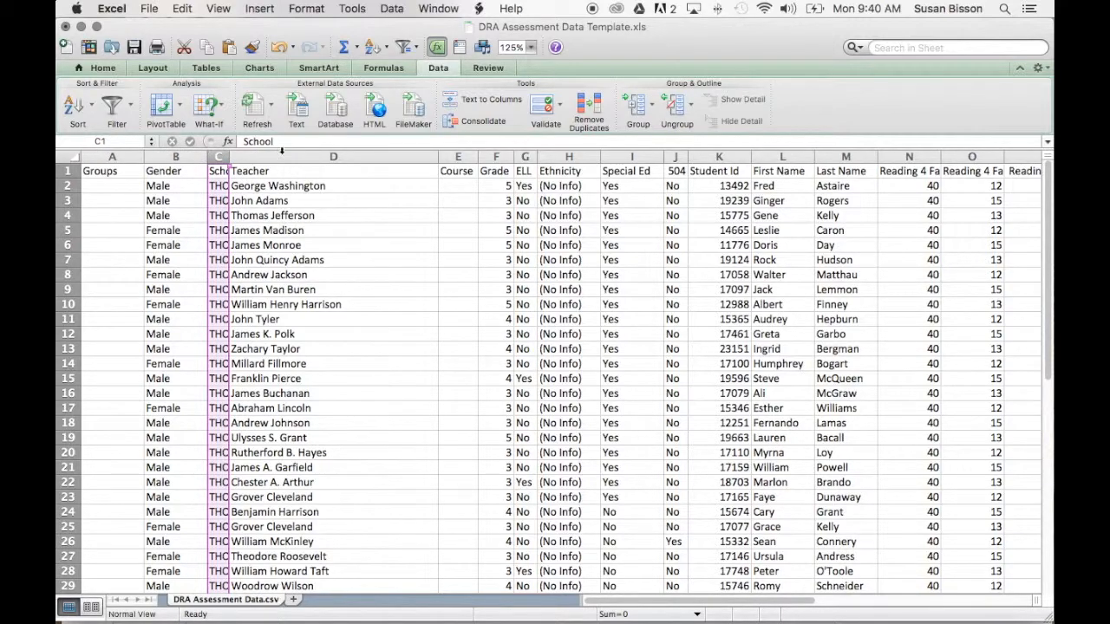
pyautogui.doubleClick(231, 156)
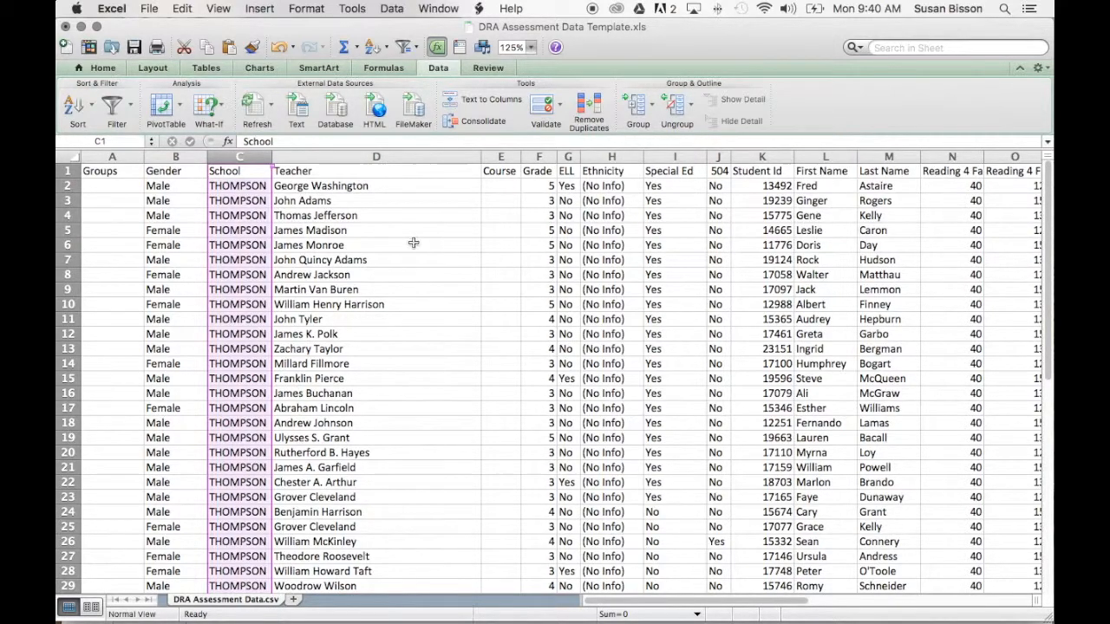
pyautogui.doubleClick(480, 157)
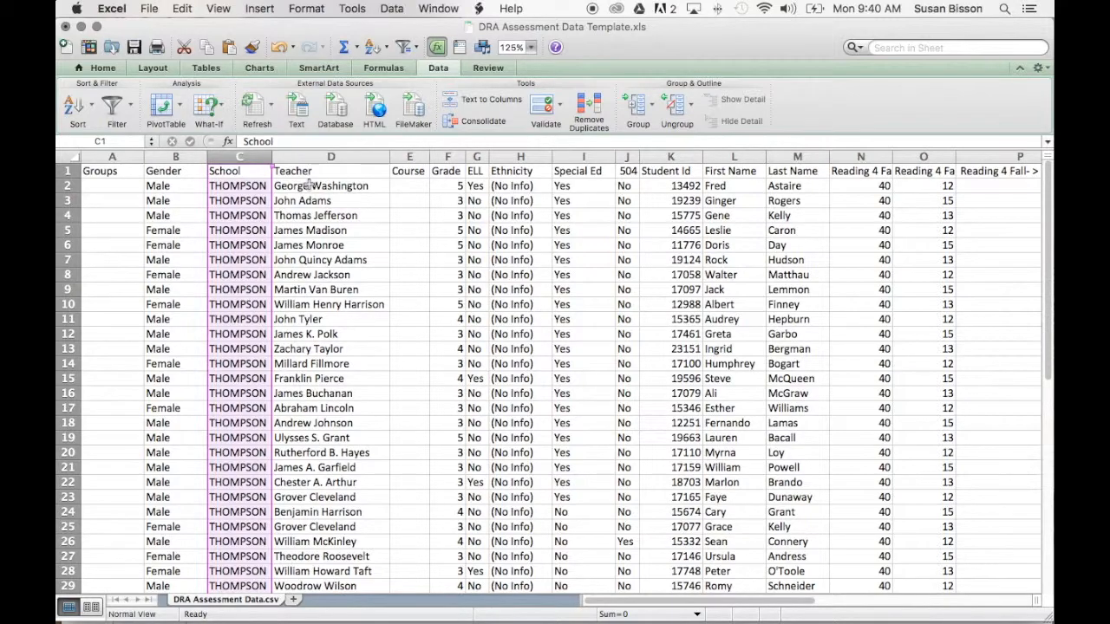
pyautogui.click(332, 302)
pyautogui.scroll(-3, 385, 270)
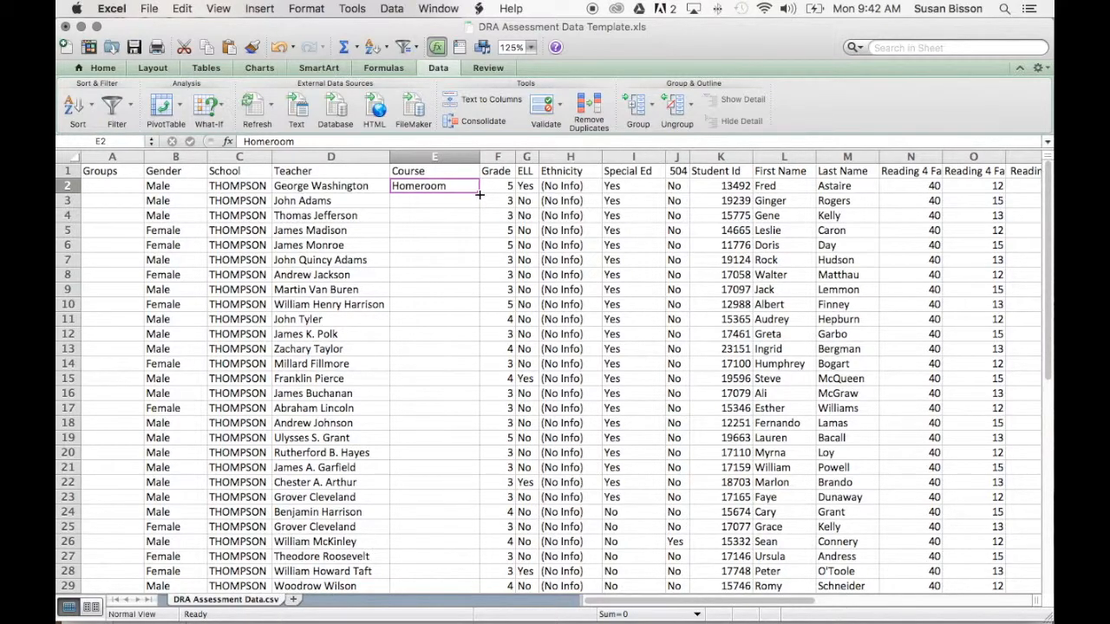
# Fill Homeroom from cell E2 down the Course column to the last student in row 29.
pyautogui.moveTo(479, 193); pyautogui.dragTo(472, 241)
pyautogui.click(432, 289)
pyautogui.click(436, 233)
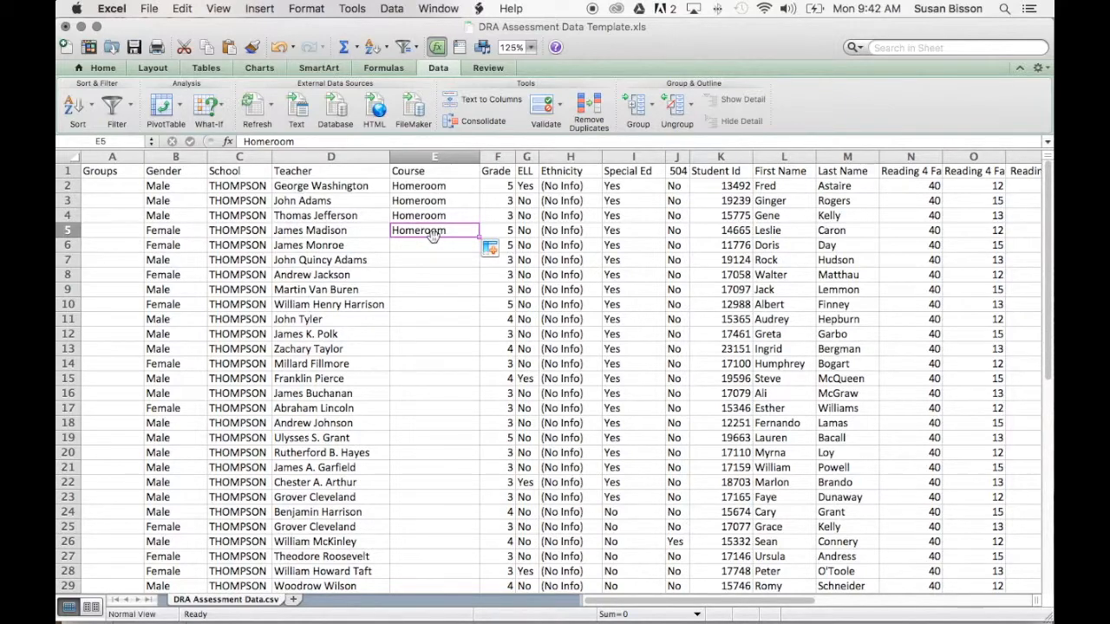
pyautogui.doubleClick(479, 237)
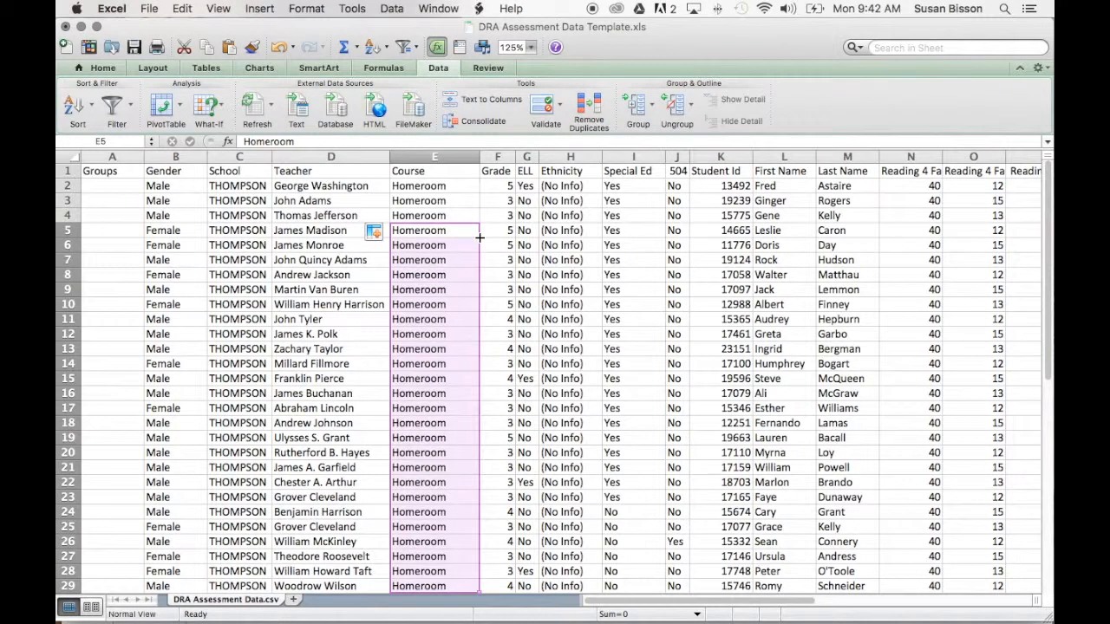
pyautogui.scroll(-5, 488, 338)
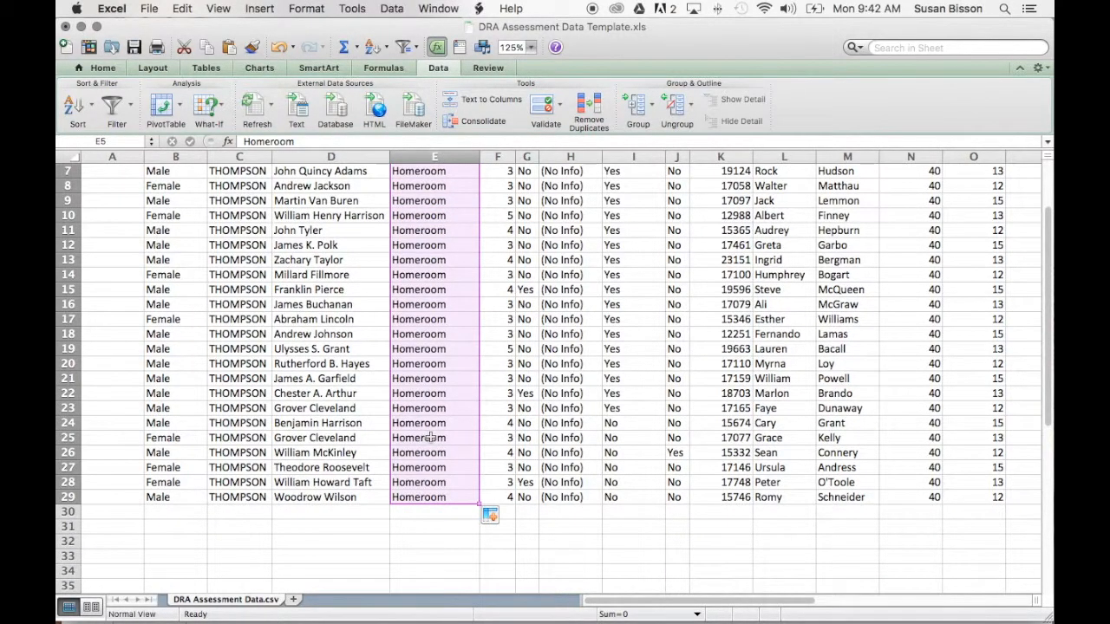
pyautogui.scroll(5, 431, 438)
pyautogui.click(405, 282)
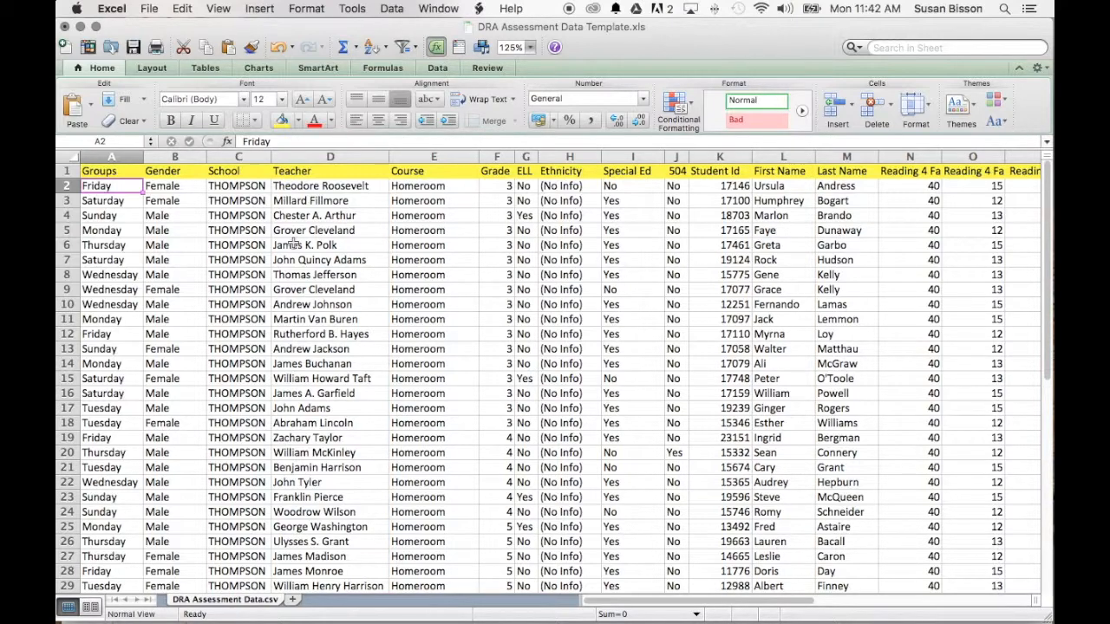
# Freeze the panes at row 2 so the header row is locked above the student list.
pyautogui.scroll(-5, 289, 245)
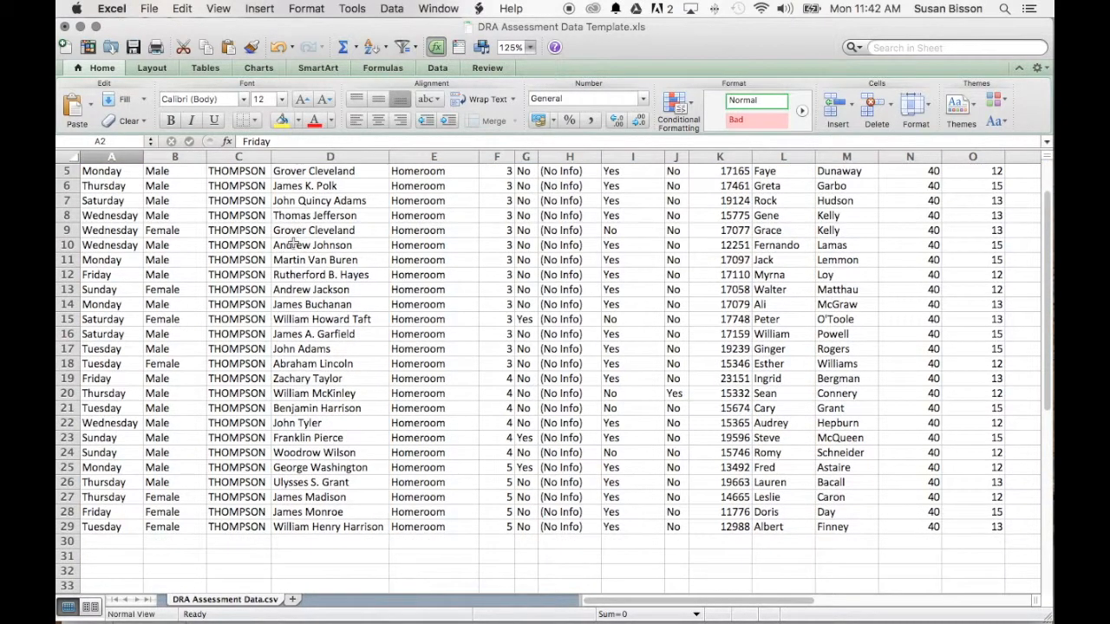
pyautogui.scroll(-5, 289, 244)
pyautogui.scroll(10, 288, 244)
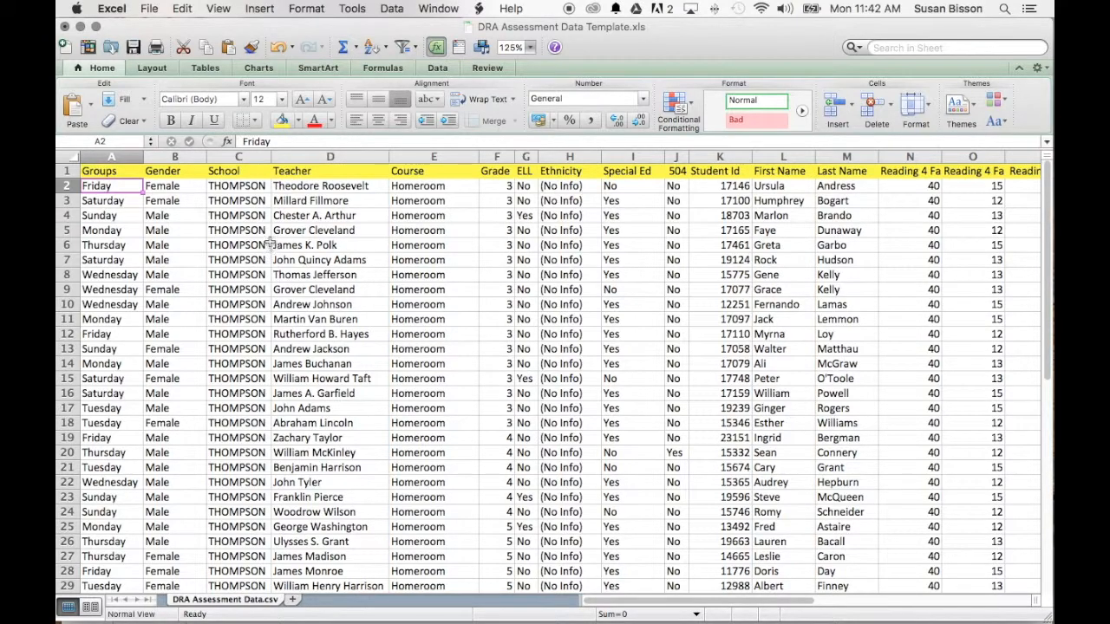
pyautogui.click(66, 186)
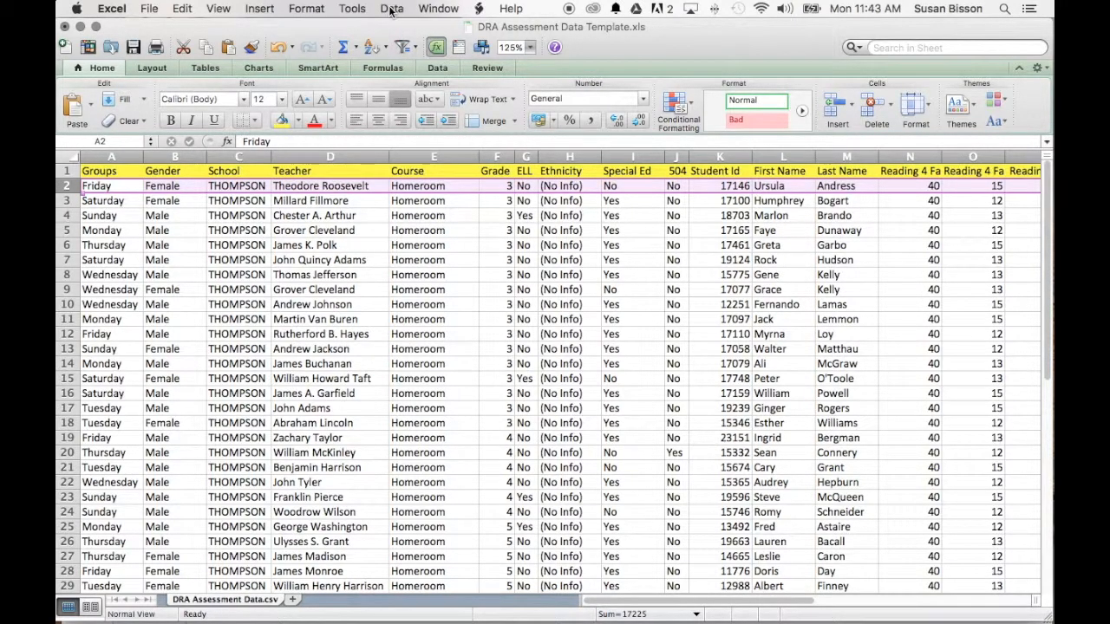
pyautogui.click(439, 8)
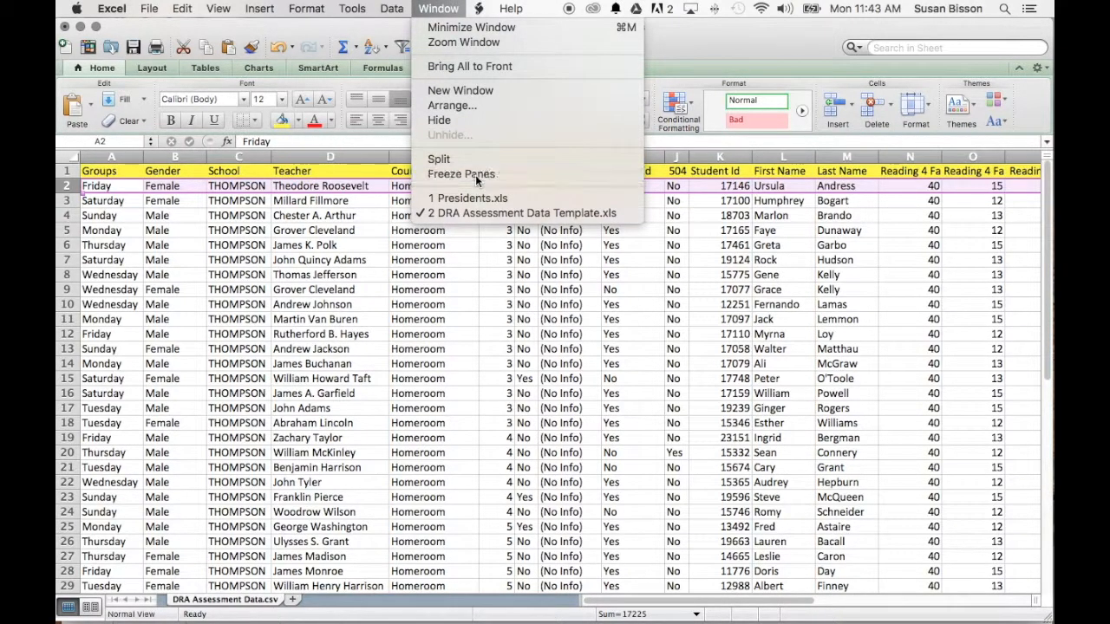
pyautogui.click(475, 174)
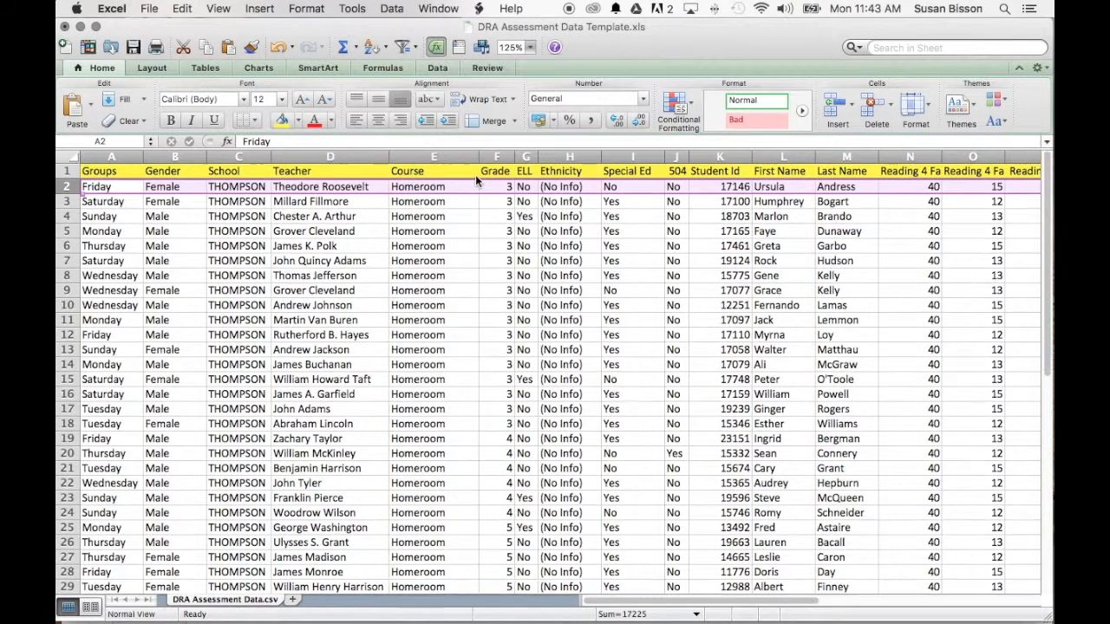
pyautogui.click(91, 203)
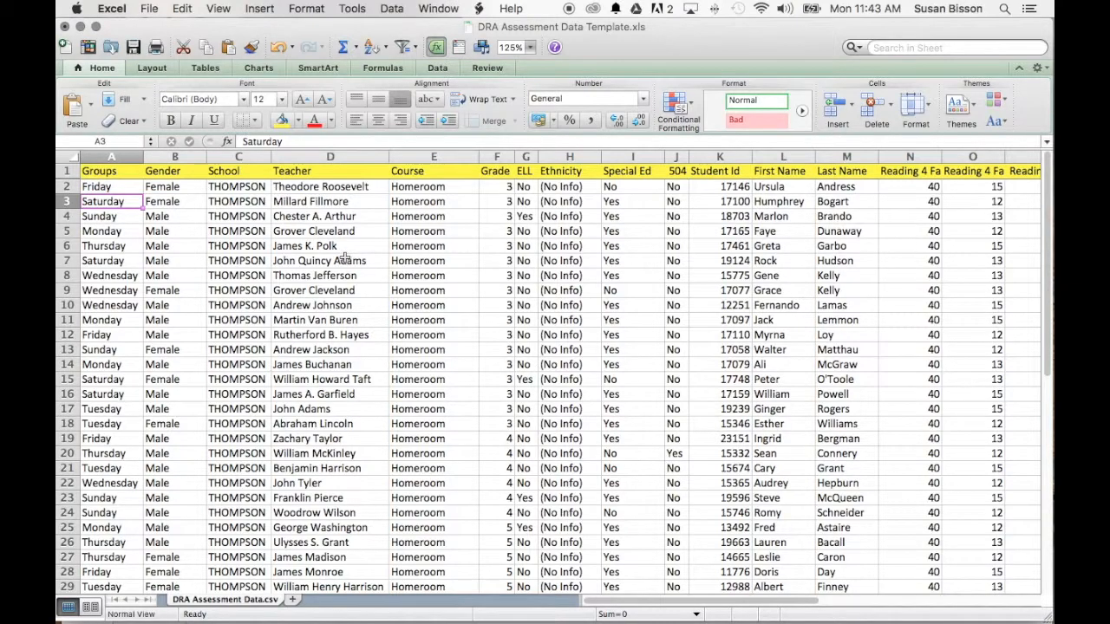
pyautogui.scroll(-5, 345, 260)
pyautogui.scroll(-10, 345, 260)
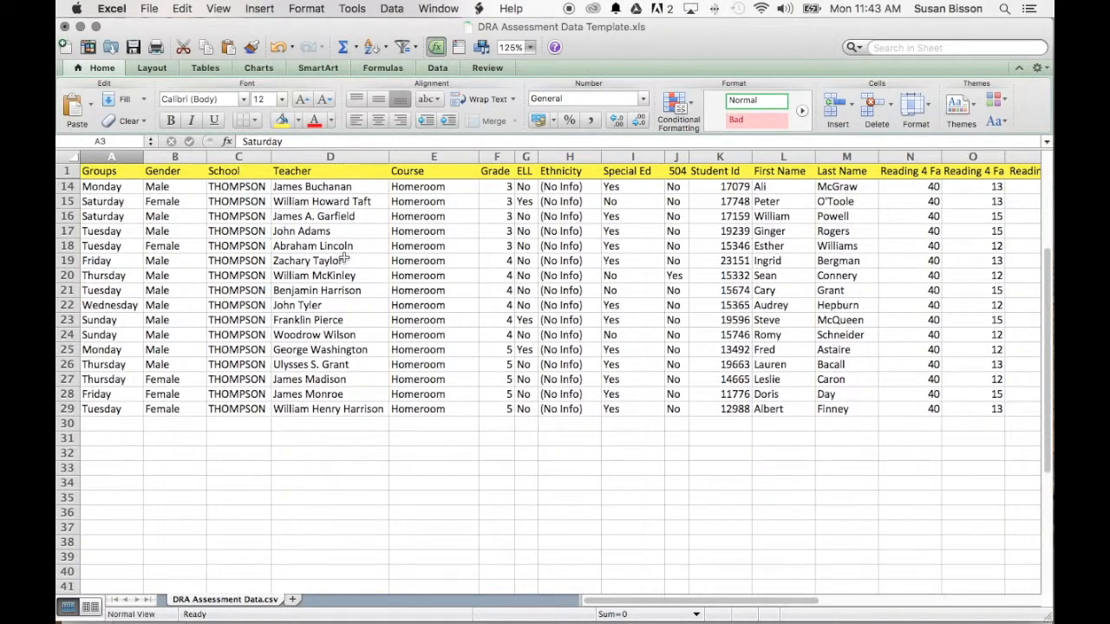
pyautogui.scroll(15, 345, 260)
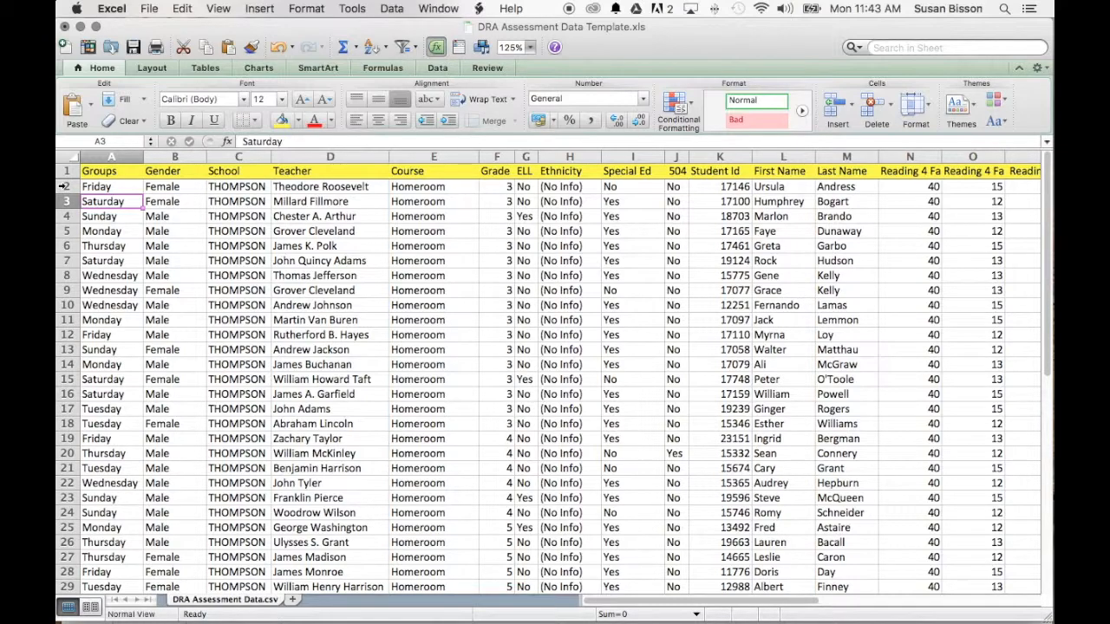
# Unfreeze the panes to release the locked header row.
pyautogui.click(65, 186)
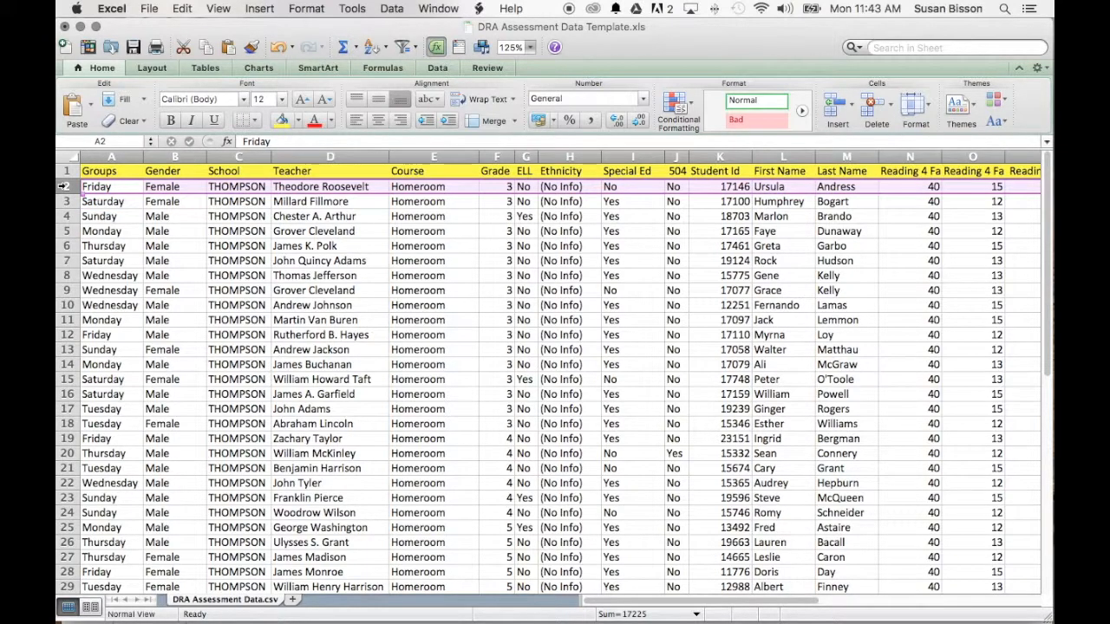
pyautogui.click(438, 8)
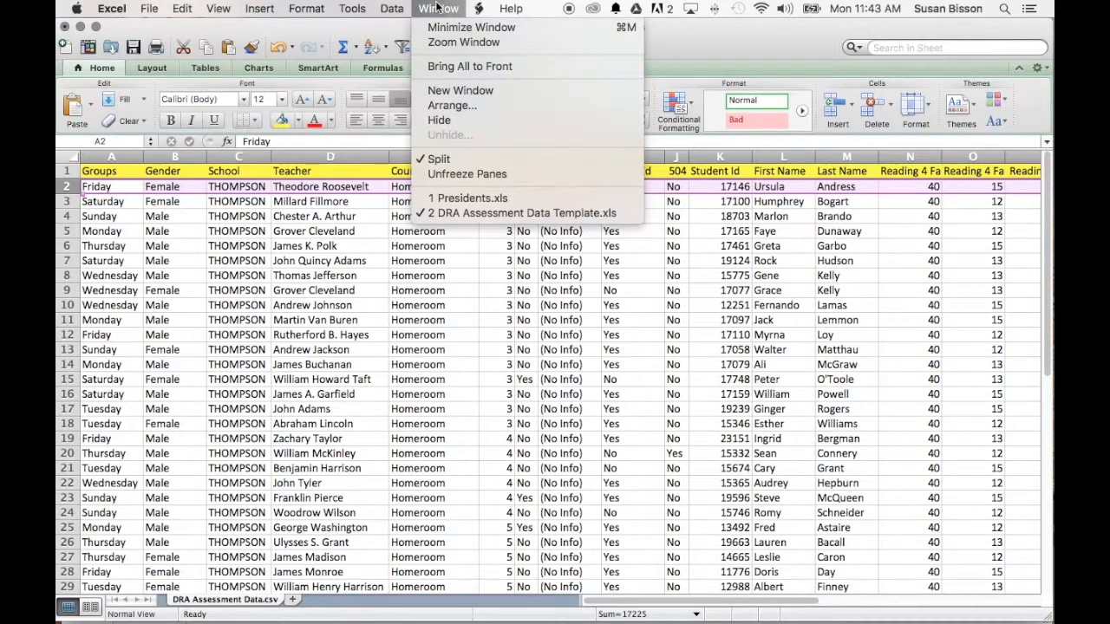
pyautogui.click(486, 173)
pyautogui.click(431, 248)
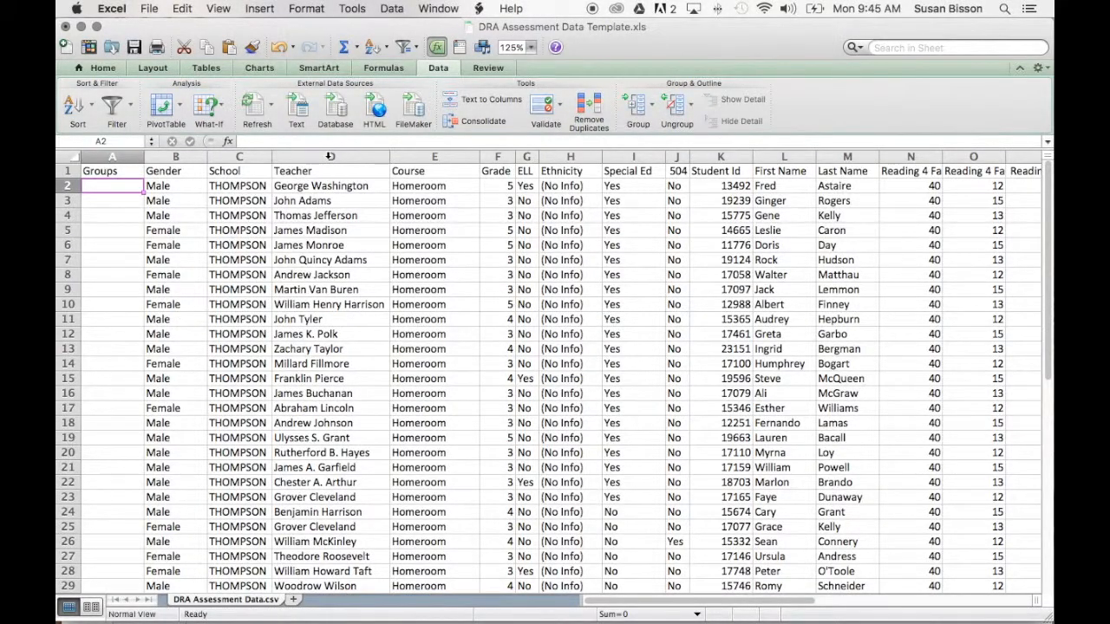
# Hide the Teacher and Course columns (D and E).
pyautogui.moveTo(329, 156); pyautogui.dragTo(447, 156)
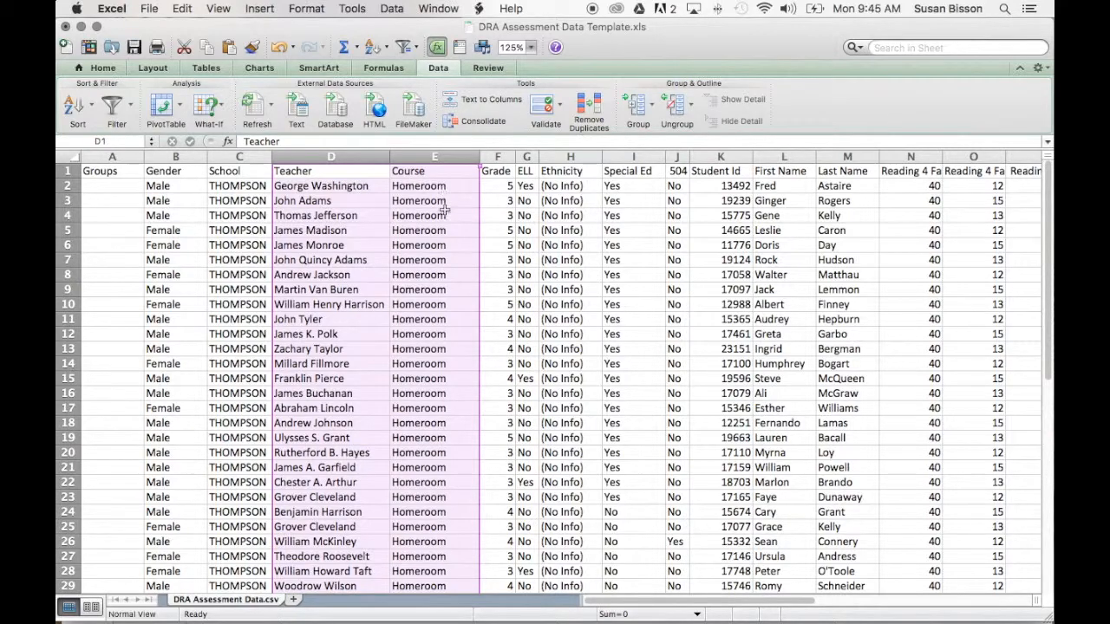
pyautogui.rightClick(368, 232)
pyautogui.click(331, 215)
pyautogui.rightClick(363, 227)
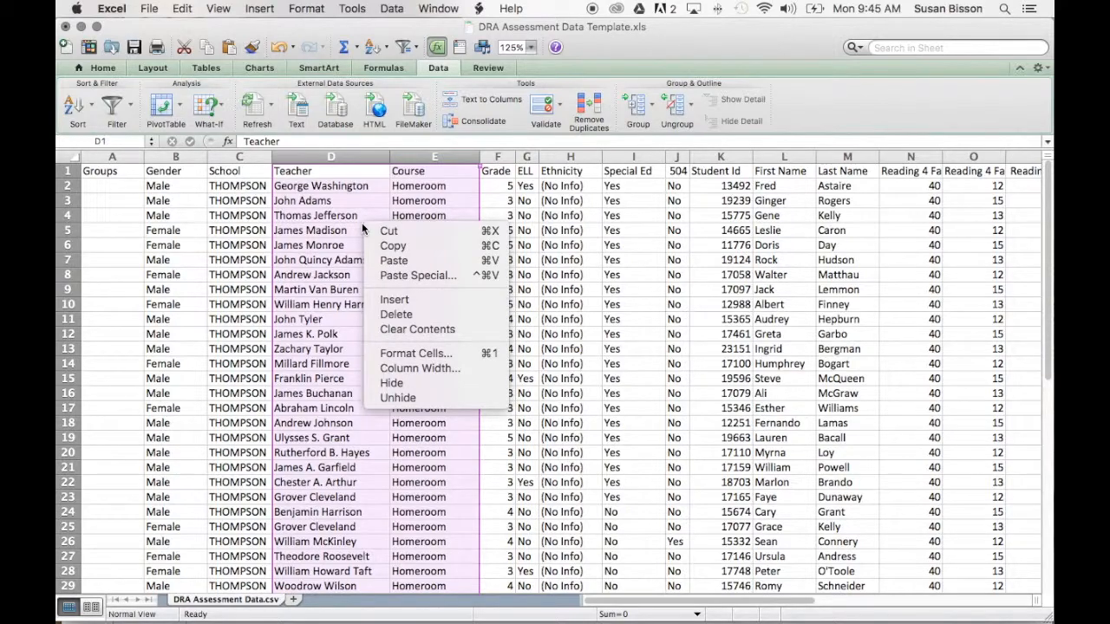
pyautogui.click(357, 221)
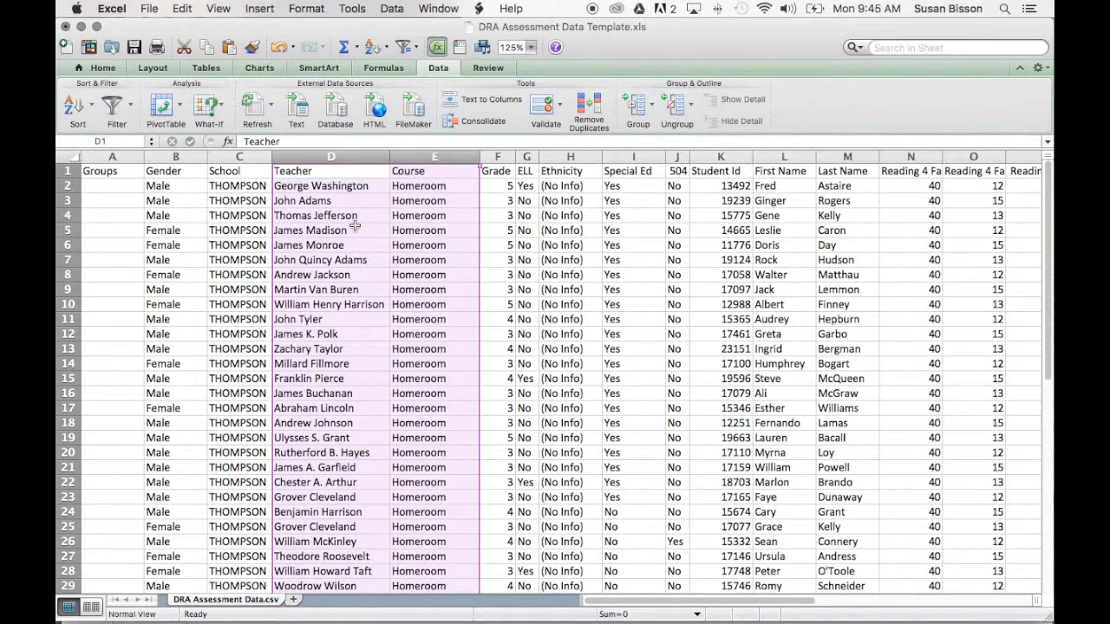
pyautogui.rightClick(354, 226)
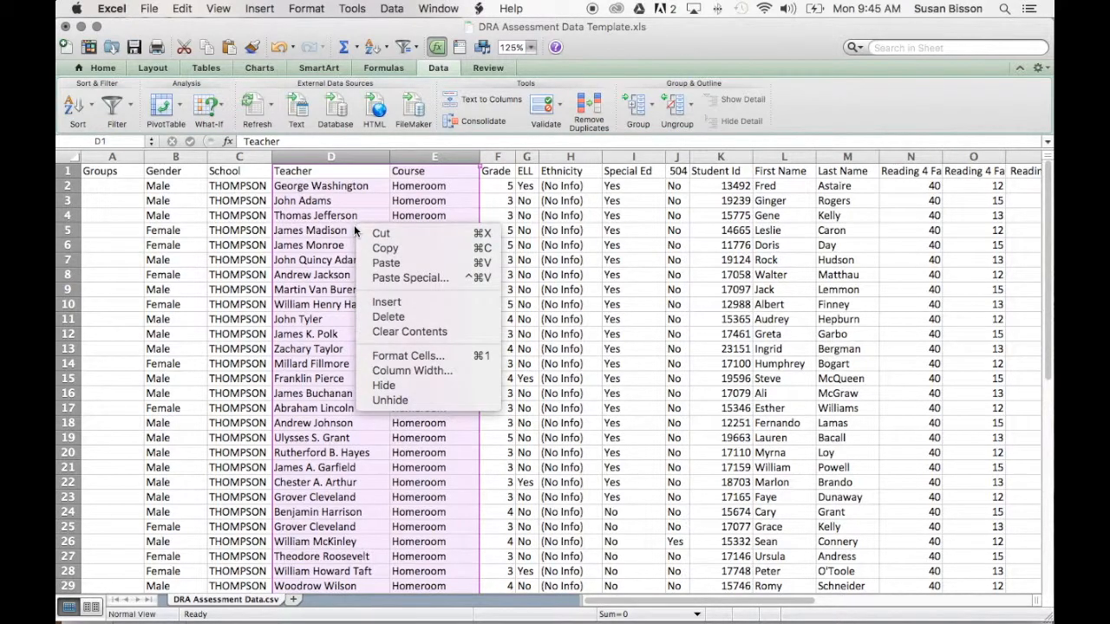
pyautogui.click(392, 388)
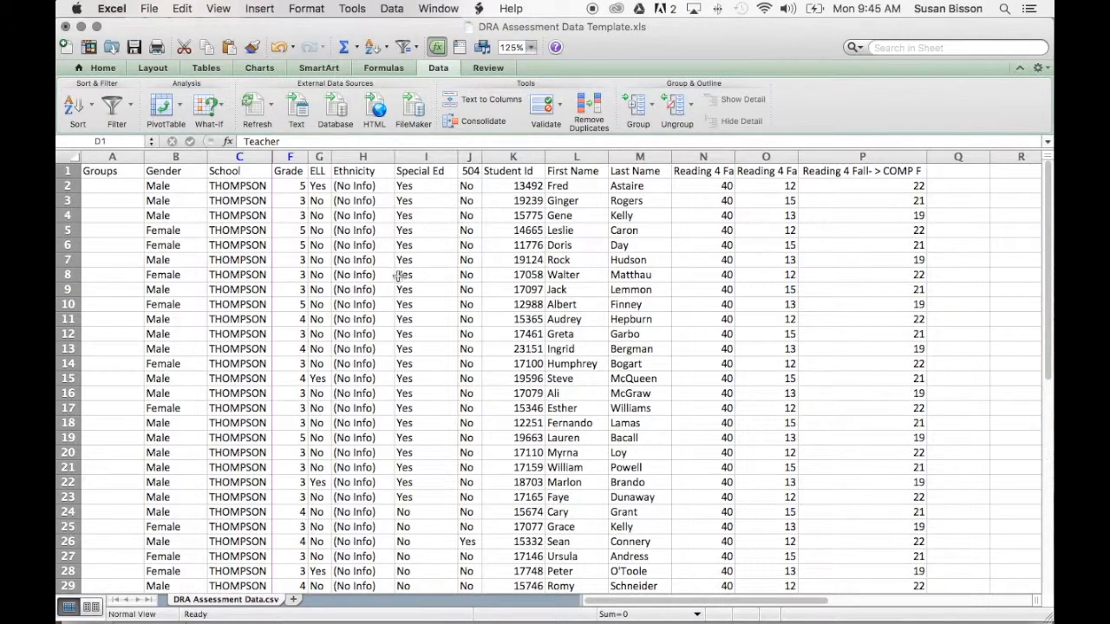
pyautogui.scroll(-3, 395, 276)
pyautogui.scroll(3, 386, 274)
# Unhide the Teacher and Course columns by selecting the neighbouring School and Grade columns.
pyautogui.click(227, 157)
pyautogui.moveTo(227, 157); pyautogui.dragTo(287, 165)
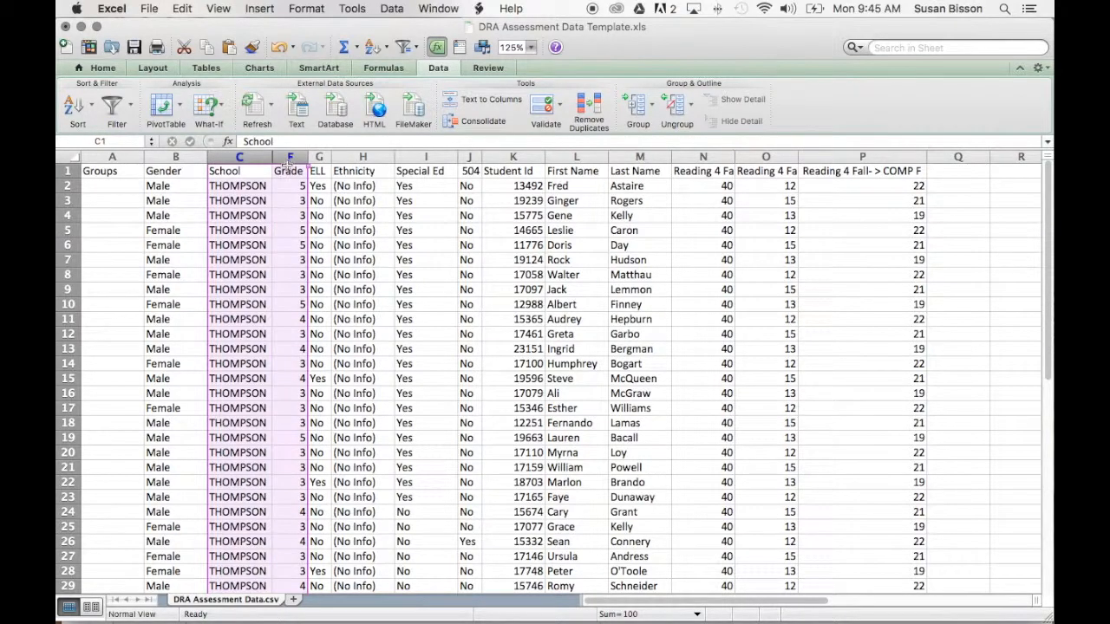
pyautogui.rightClick(257, 269)
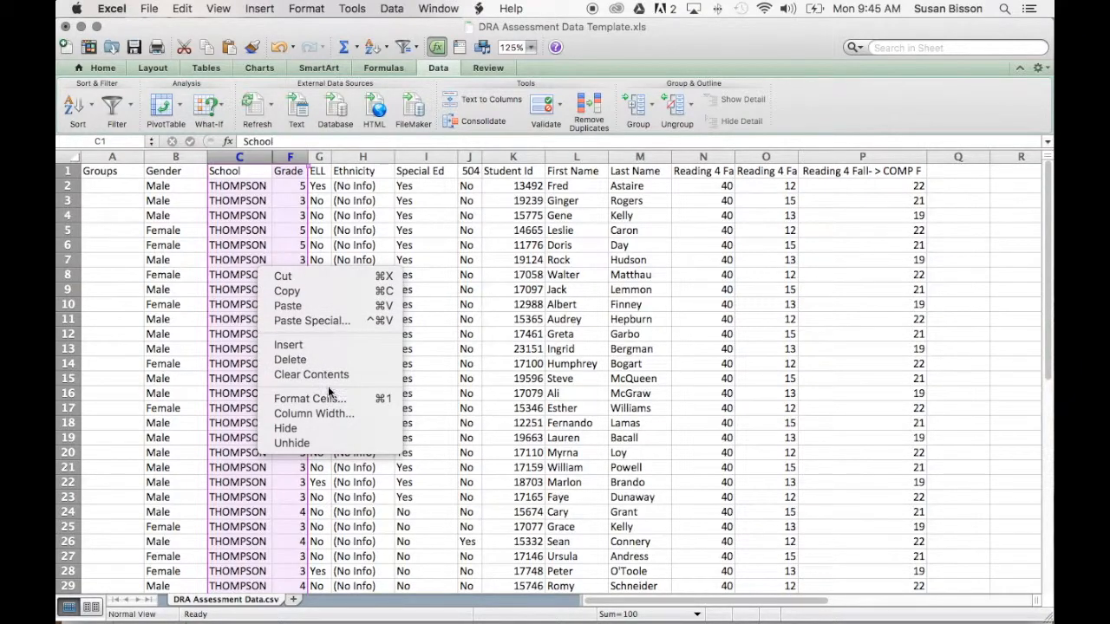
pyautogui.click(336, 443)
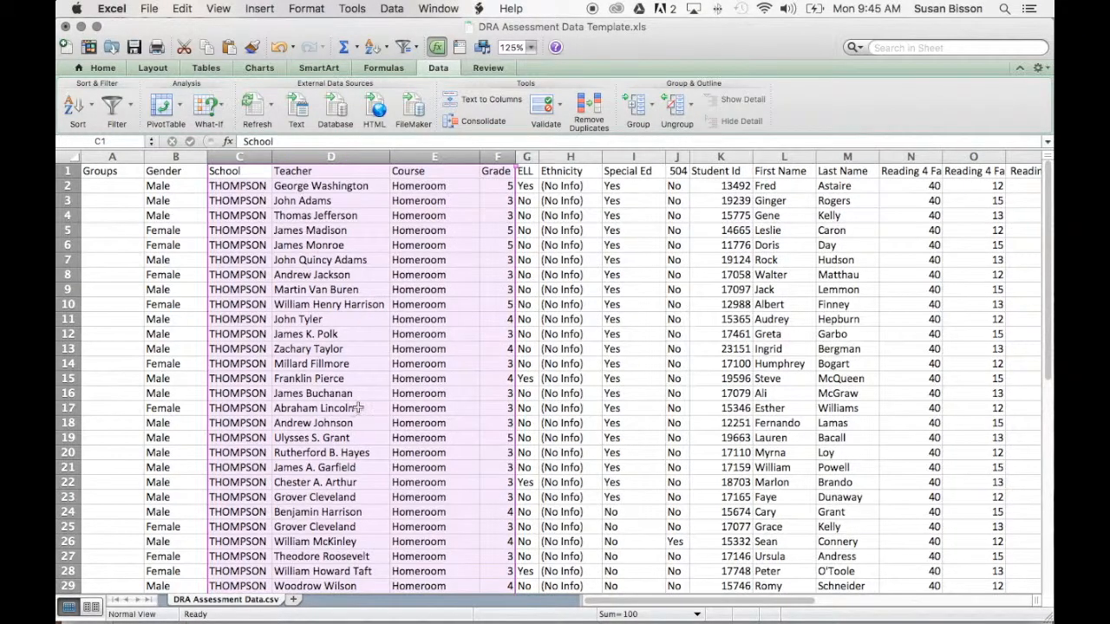